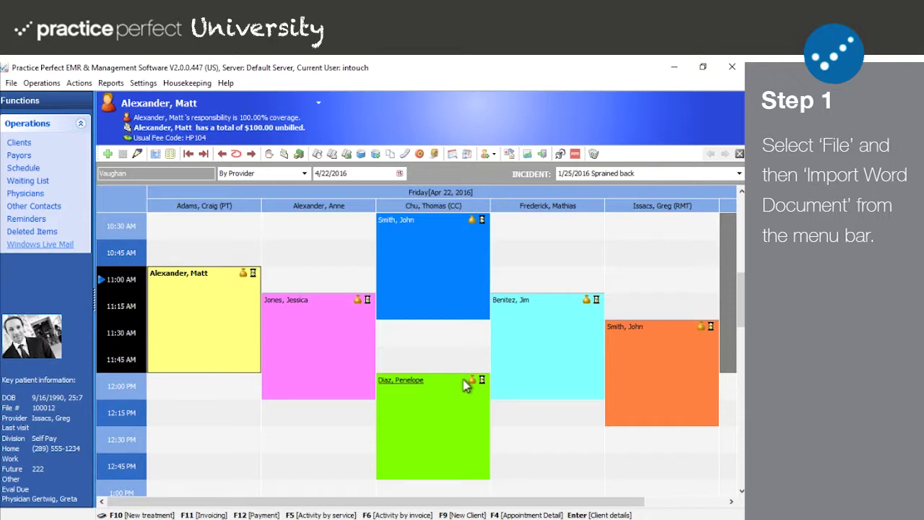
# Start importing a Word template and choose the make-believe-form file from the Desktop as the source document.
pyautogui.click(8, 84)
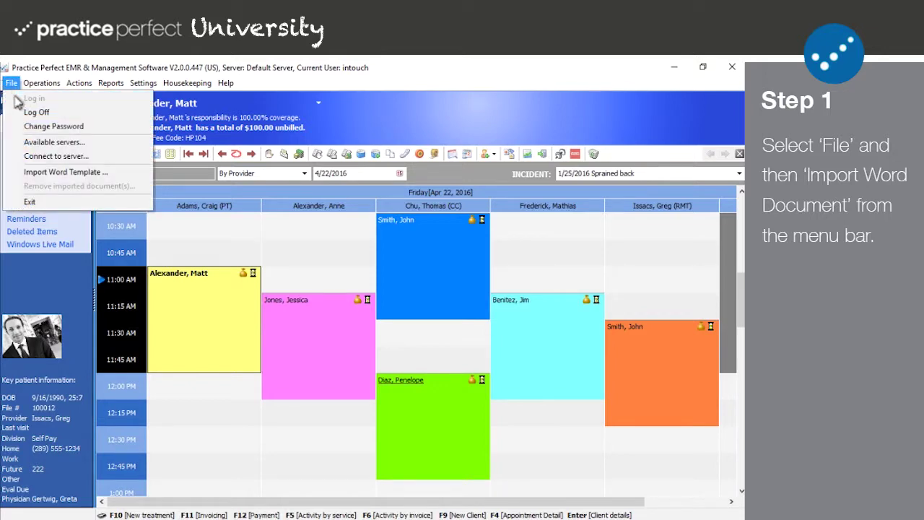
pyautogui.click(46, 172)
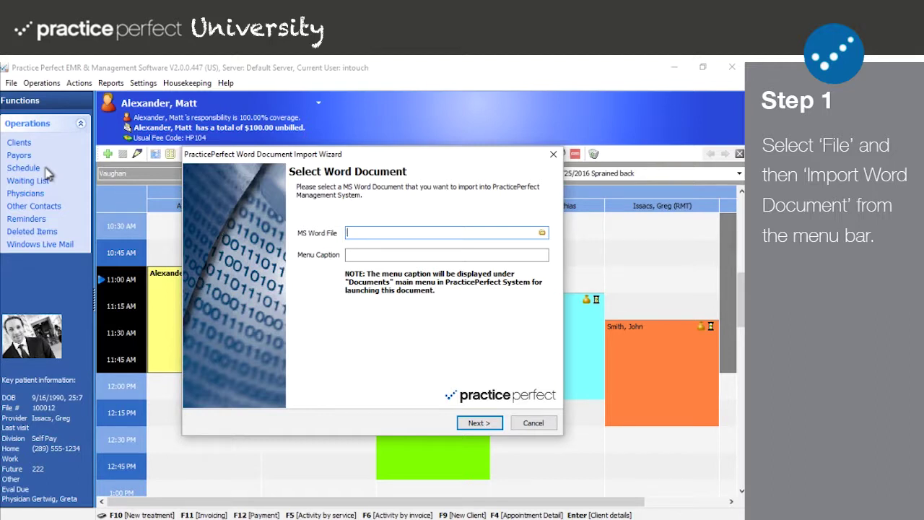
pyautogui.click(542, 233)
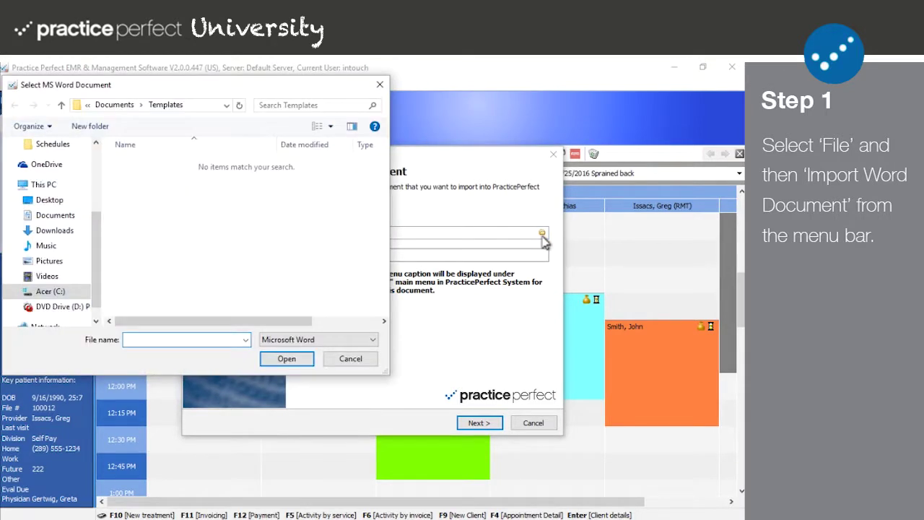
pyautogui.click(52, 205)
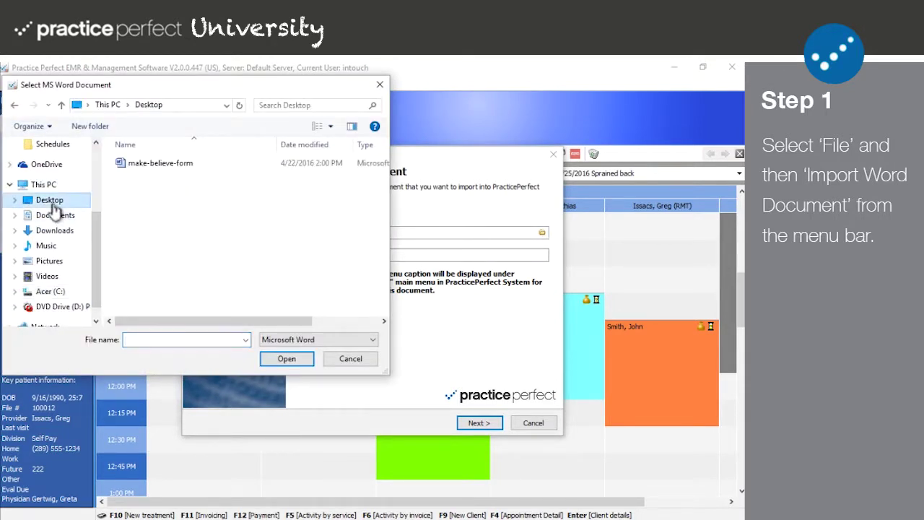
pyautogui.click(145, 166)
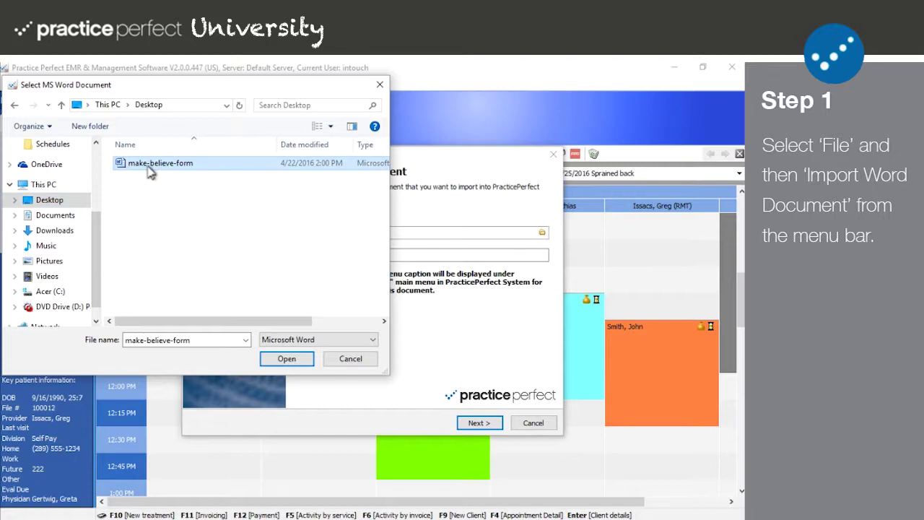
pyautogui.click(291, 359)
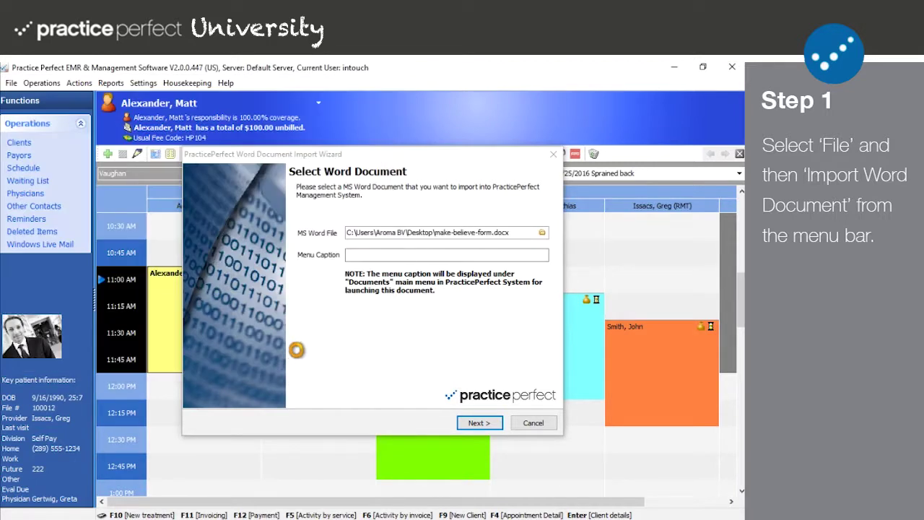
# Set the template's menu caption to "Test form" and continue to the bookmark field setup.
pyautogui.click(375, 255)
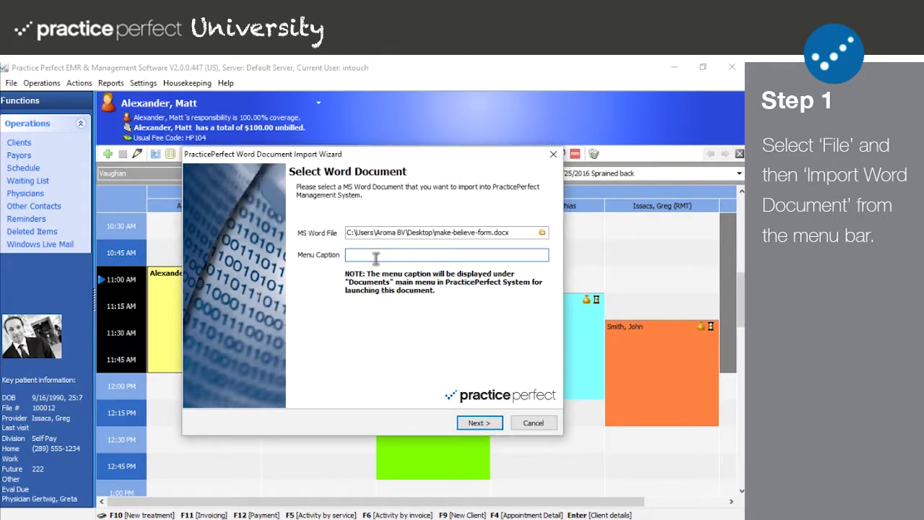
pyautogui.write('Test form')
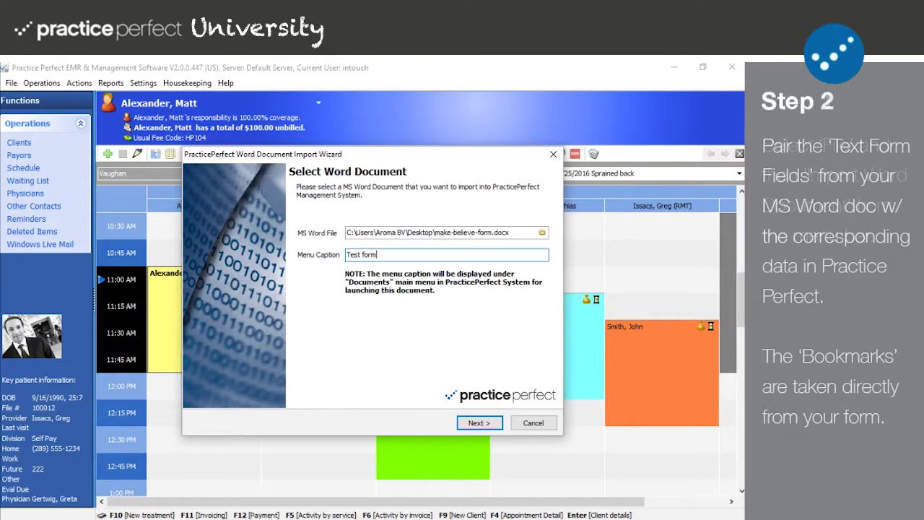
pyautogui.click(477, 423)
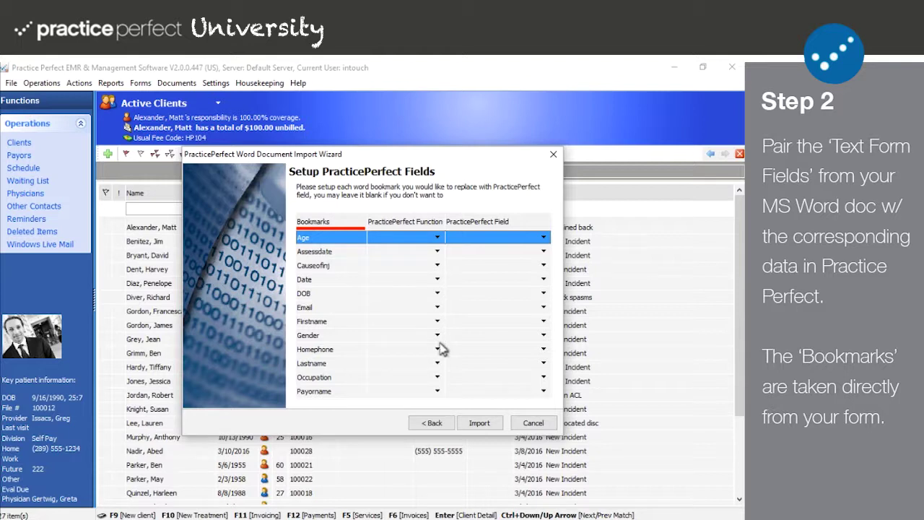
# Set the PracticePerfect function to MM/DD/YYYY for the Date bookmark and to UpperCase for the Firstname bookmark.
pyautogui.click(438, 280)
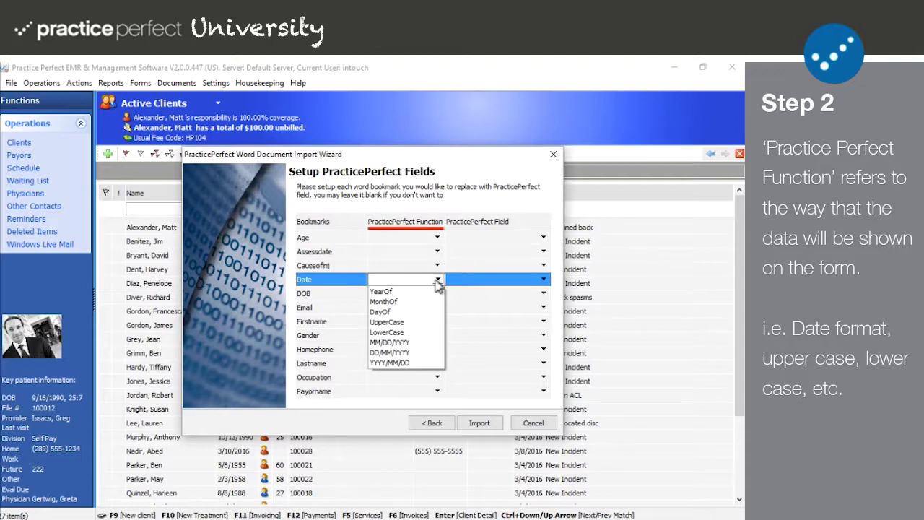
pyautogui.click(395, 343)
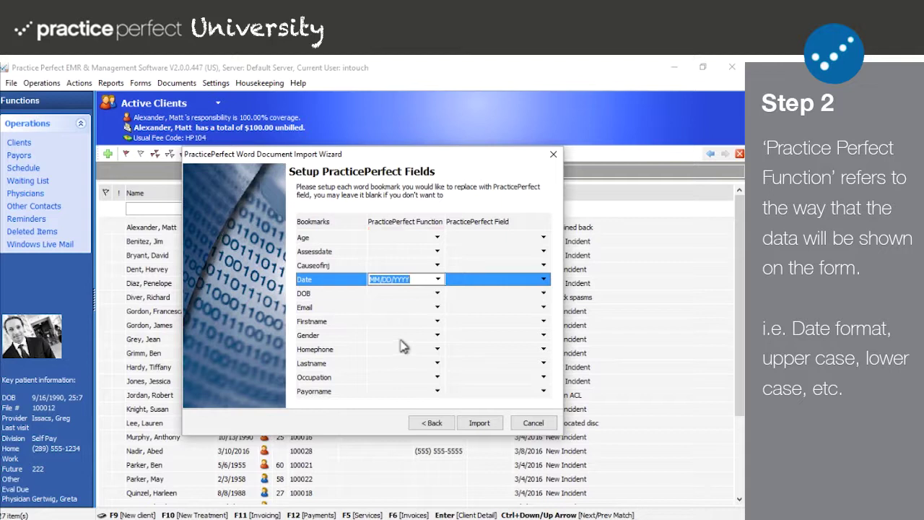
pyautogui.click(437, 322)
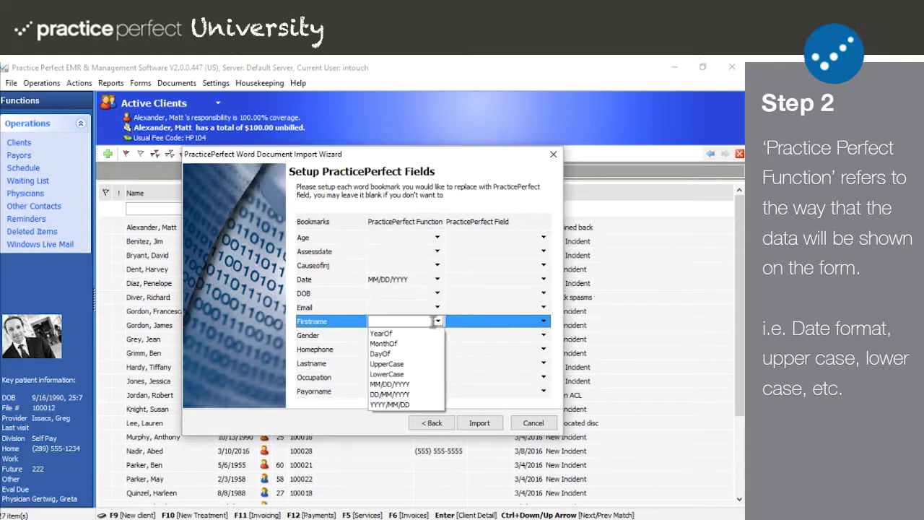
pyautogui.click(396, 364)
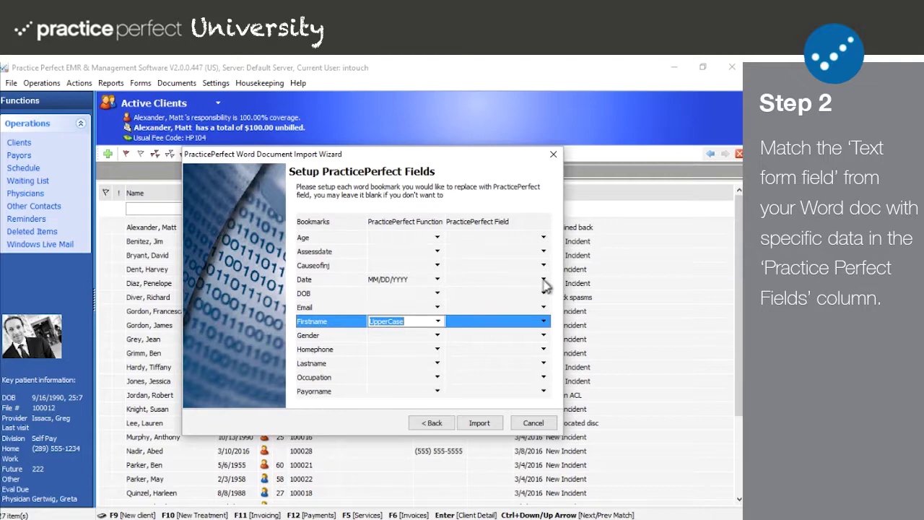
# Map the Date bookmark to the Current Date field and the DOB bookmark to Client Birth Date.
pyautogui.click(544, 280)
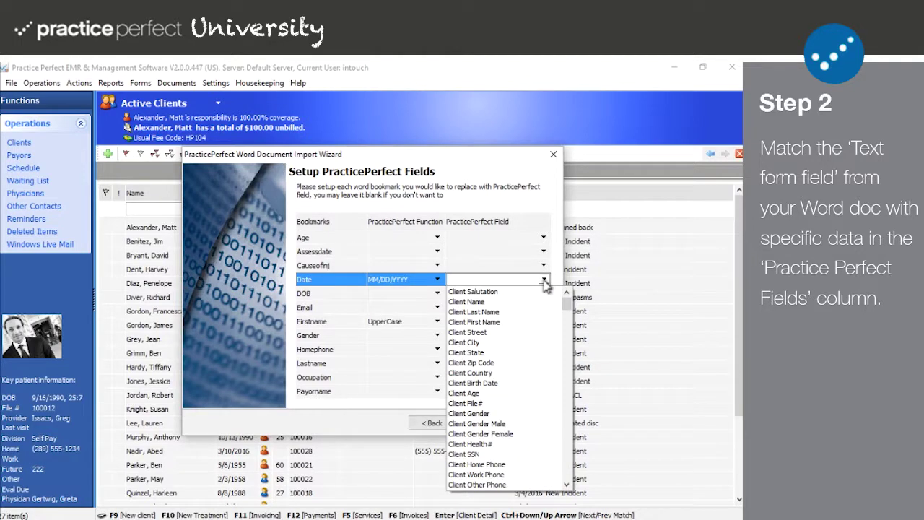
pyautogui.write('Current Date')
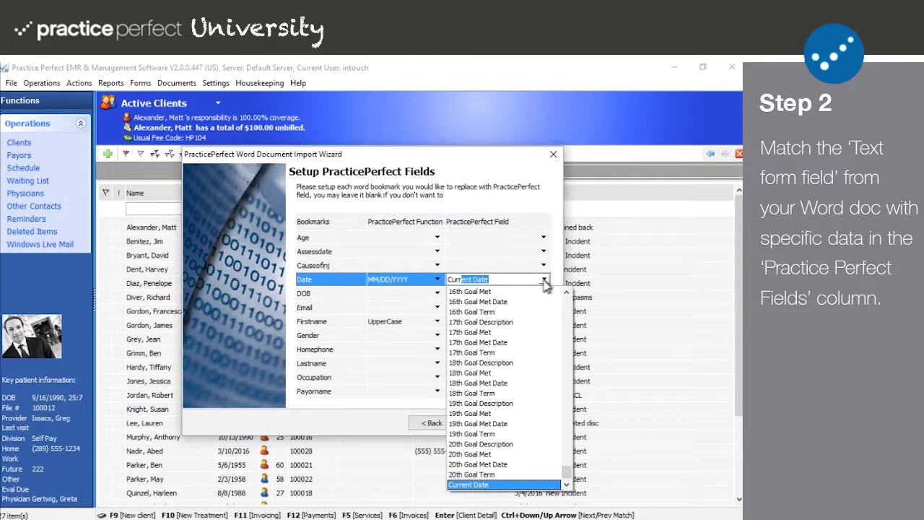
pyautogui.click(544, 281)
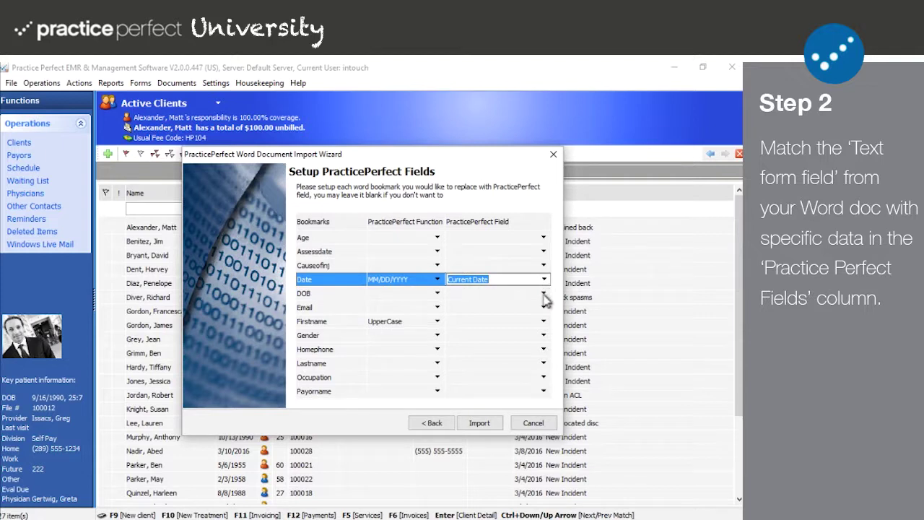
pyautogui.click(545, 294)
pyautogui.write('Client Salutation')
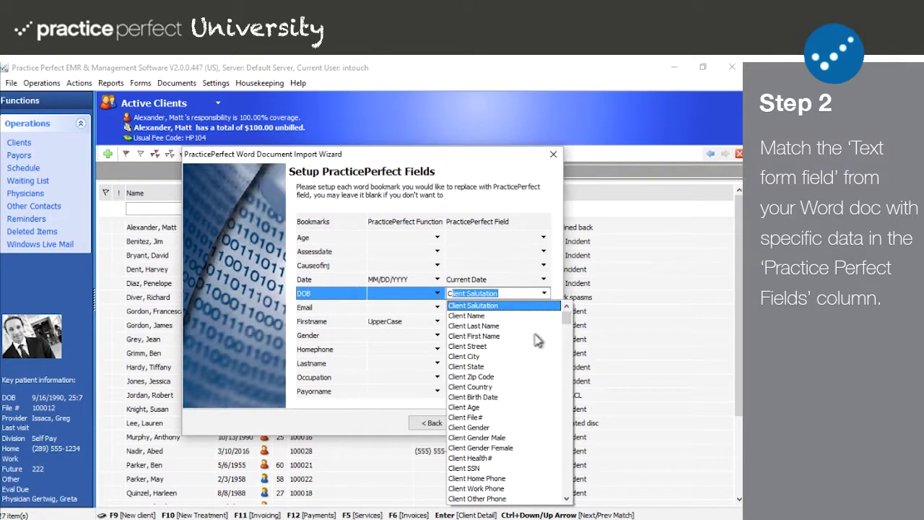
pyautogui.click(498, 398)
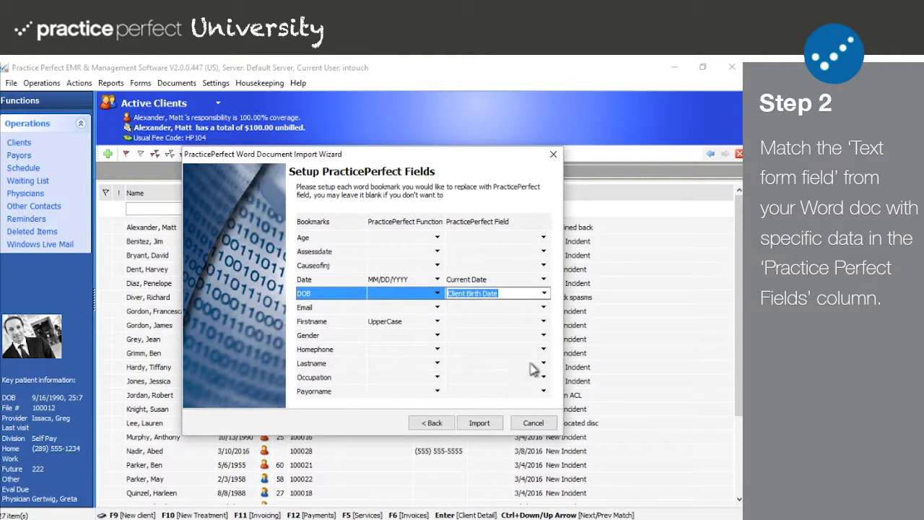
# Map the Firstname bookmark to Client First Name, Gender to Client Gender, and Homephone to Client Home Phone.
pyautogui.click(546, 323)
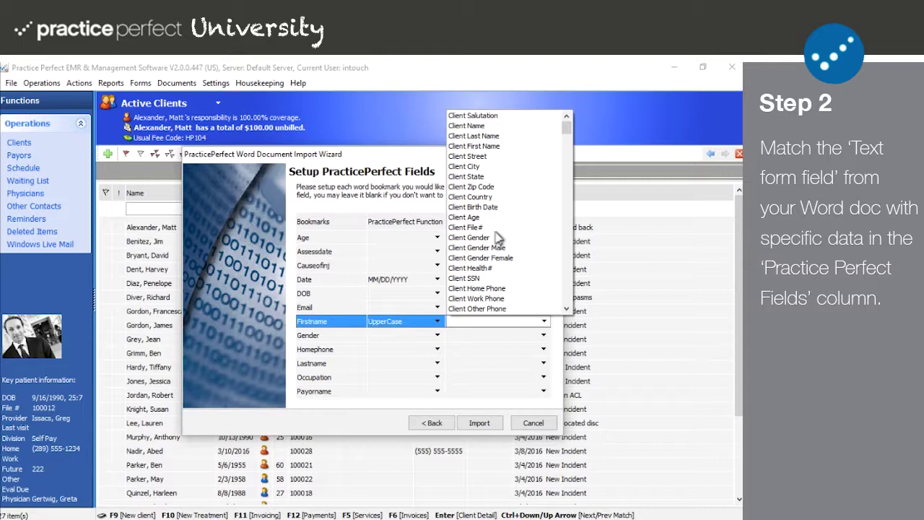
pyautogui.click(503, 146)
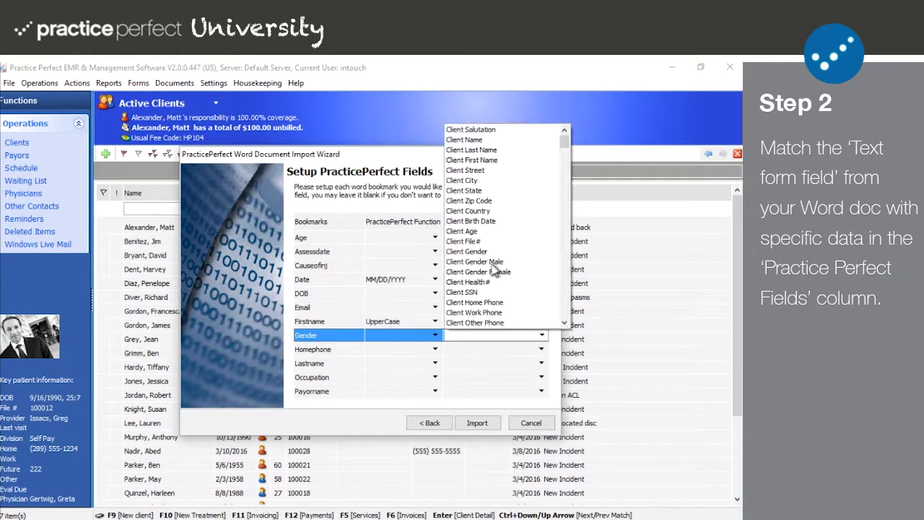
pyautogui.click(503, 274)
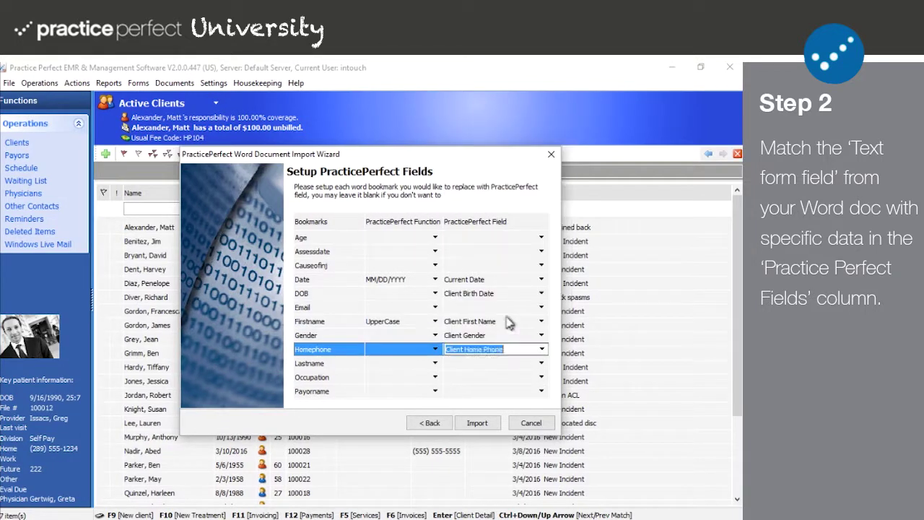
# Map the Lastname bookmark to Client Last Name with the UpperCase function, and Occupation to Client Occupation.
pyautogui.click(542, 363)
pyautogui.click(473, 157)
pyautogui.click(435, 363)
pyautogui.click(382, 370)
pyautogui.click(541, 377)
pyautogui.scroll(-1, 509, 347)
pyautogui.click(509, 364)
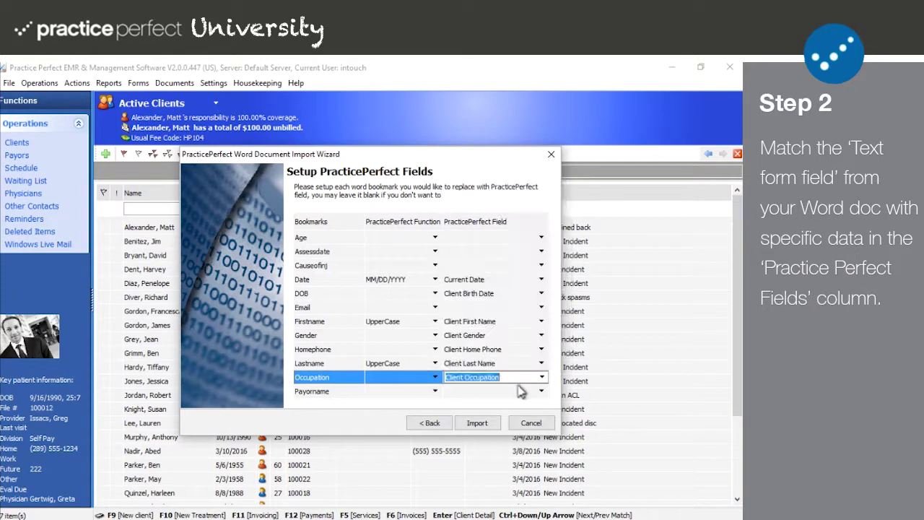
# Map Payorname to the primary payor company name, Email to Client Email, Causeofinj to Injury Date, Assessdate to Assessment Date, Age to Client Age, and import.
pyautogui.click(541, 391)
pyautogui.click(542, 307)
pyautogui.click(541, 265)
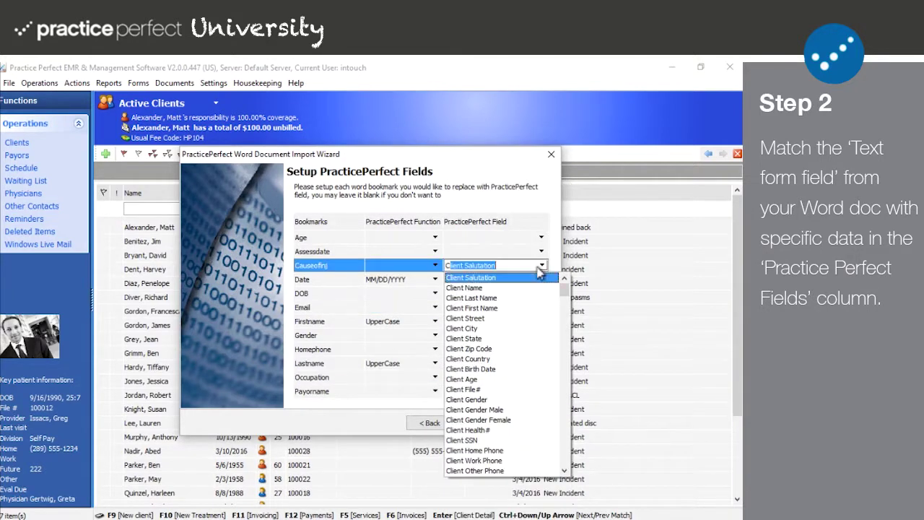
pyautogui.click(541, 265)
pyautogui.click(542, 237)
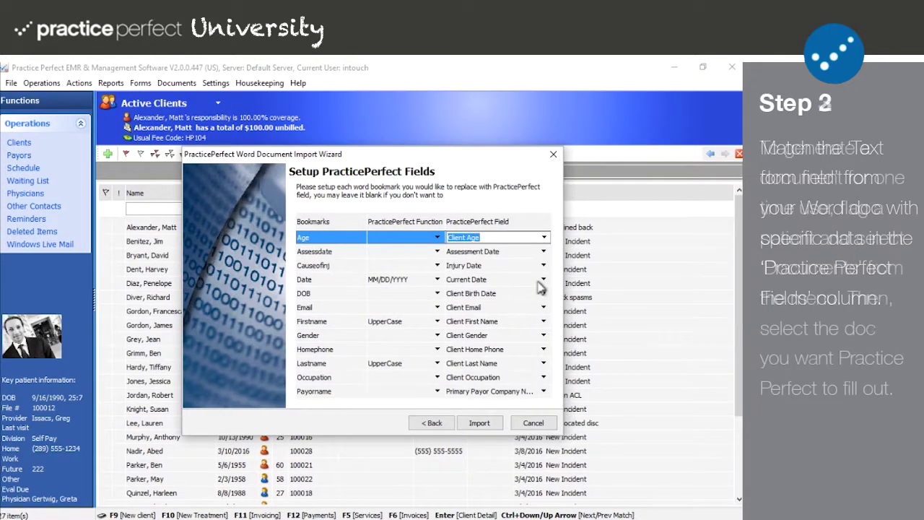
pyautogui.click(489, 425)
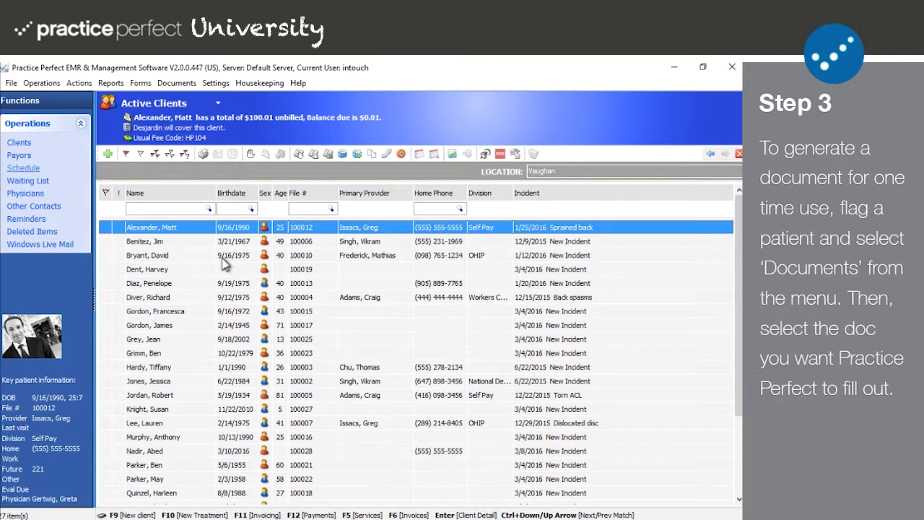
# Flag the first client in the active clients list and generate the Test form document for that client with the preset incident and payor.
pyautogui.click(107, 228)
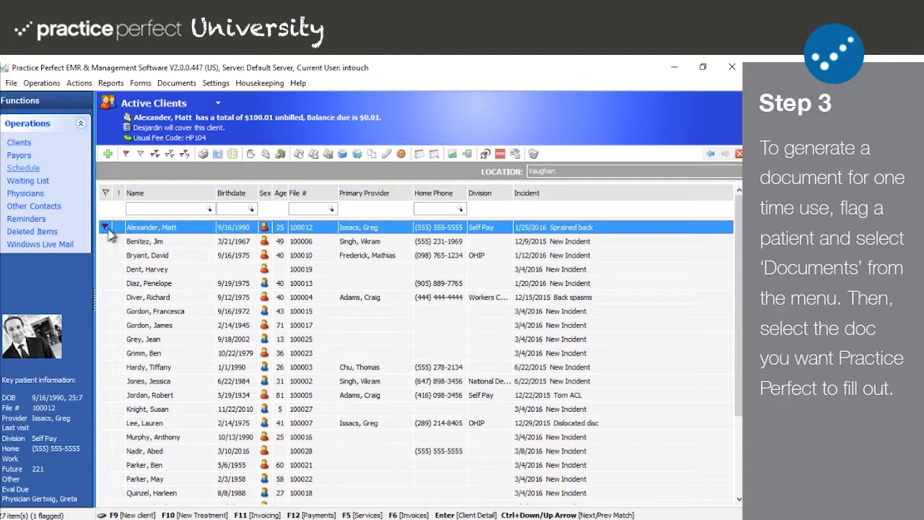
pyautogui.click(176, 84)
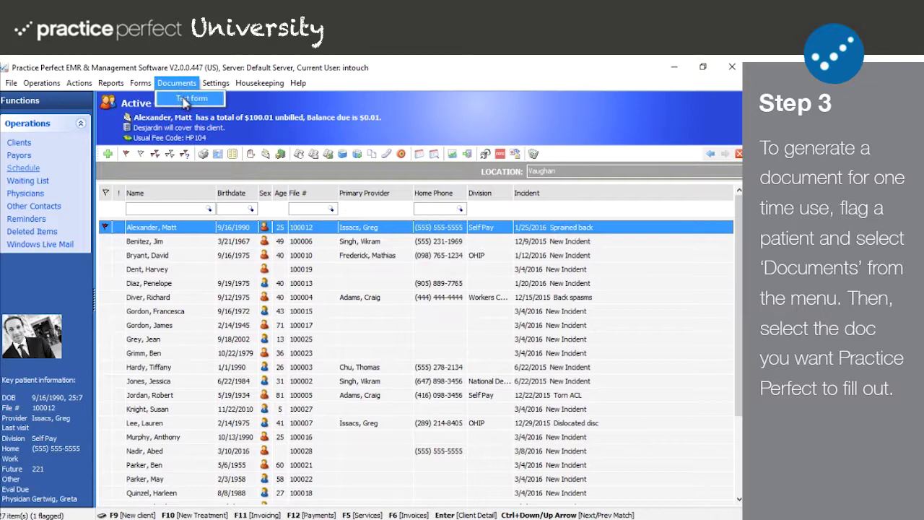
pyautogui.click(186, 101)
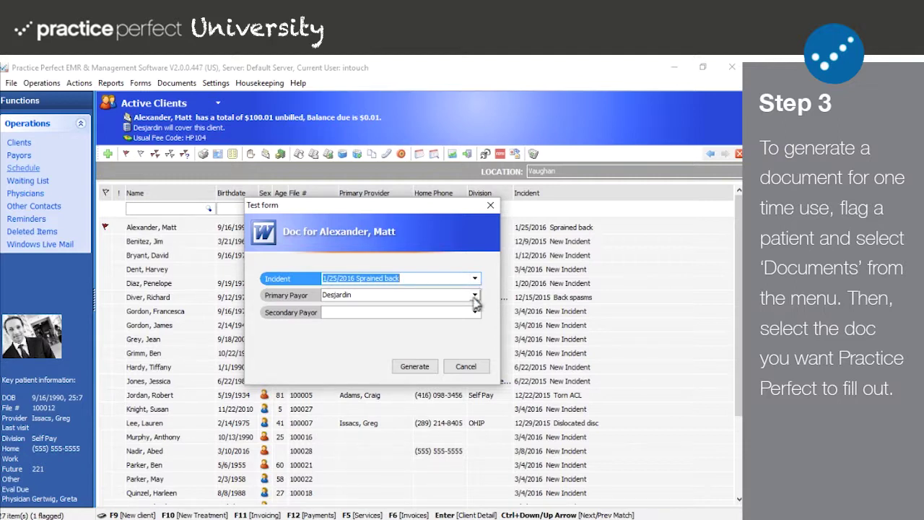
pyautogui.click(423, 367)
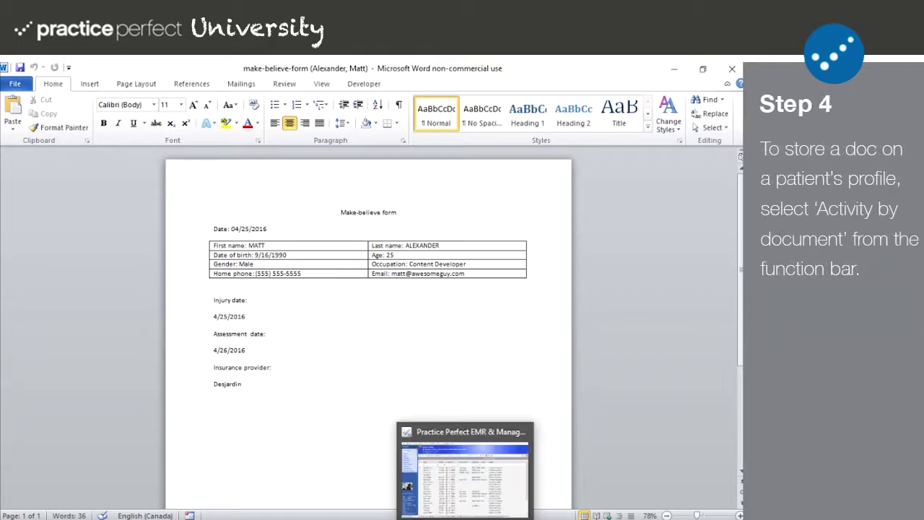
# Switch back to Practice Perfect, open the flagged client's activities by document, and create a new Test form document there.
pyautogui.click(465, 519)
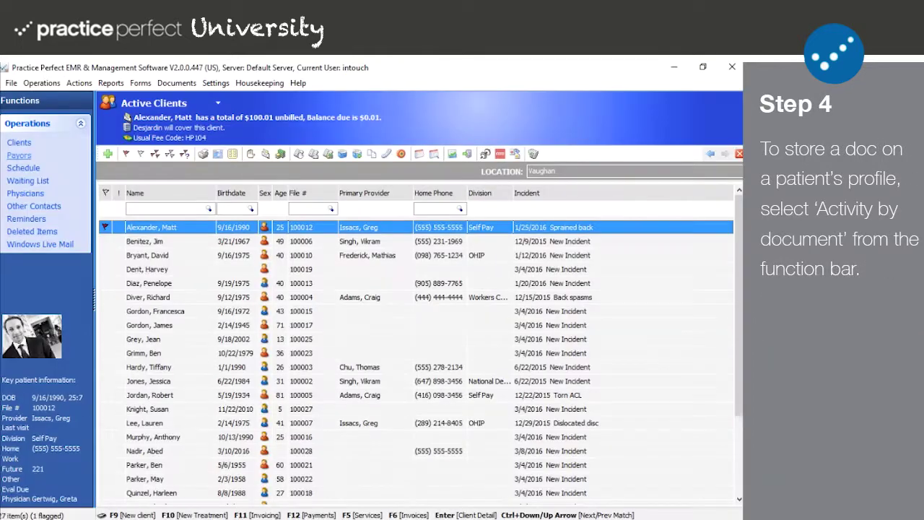
pyautogui.click(371, 154)
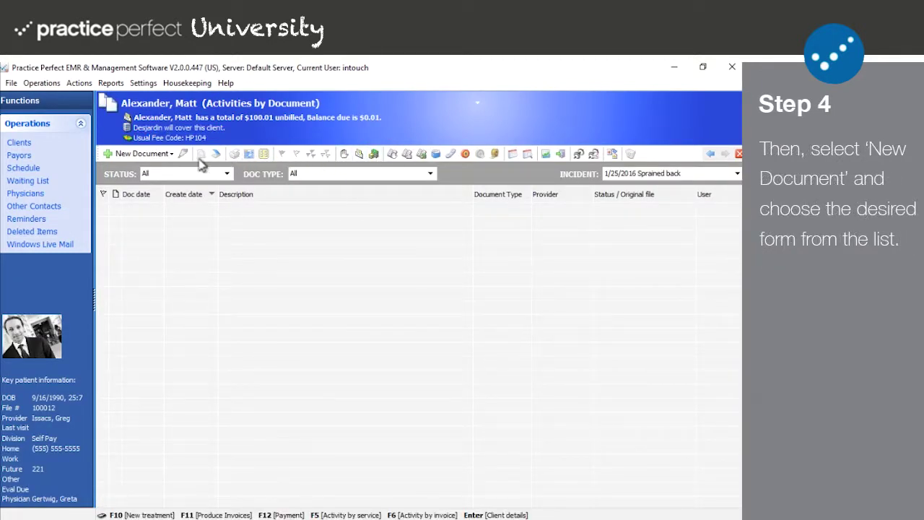
pyautogui.click(174, 158)
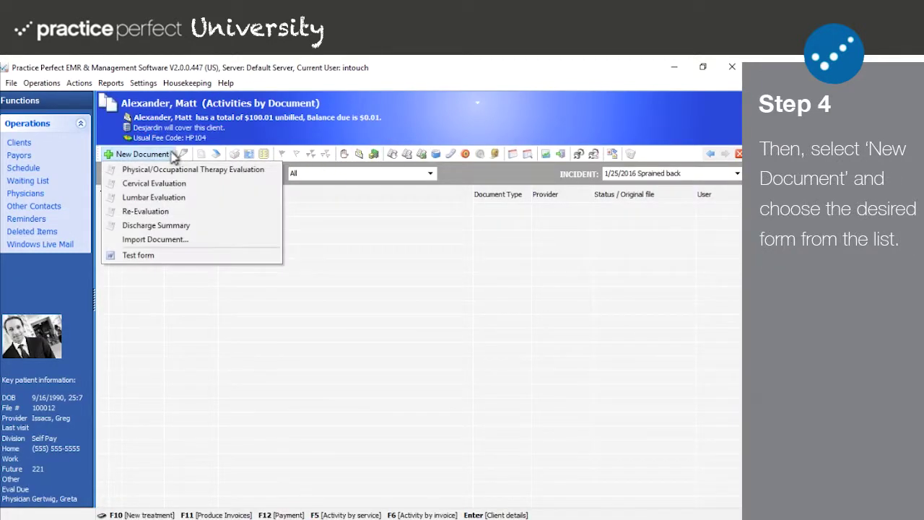
pyautogui.click(264, 257)
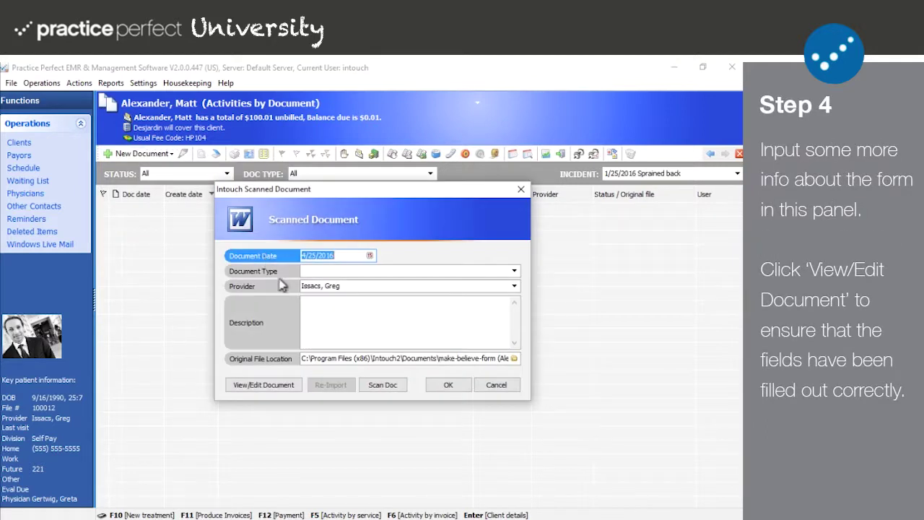
pyautogui.click(514, 272)
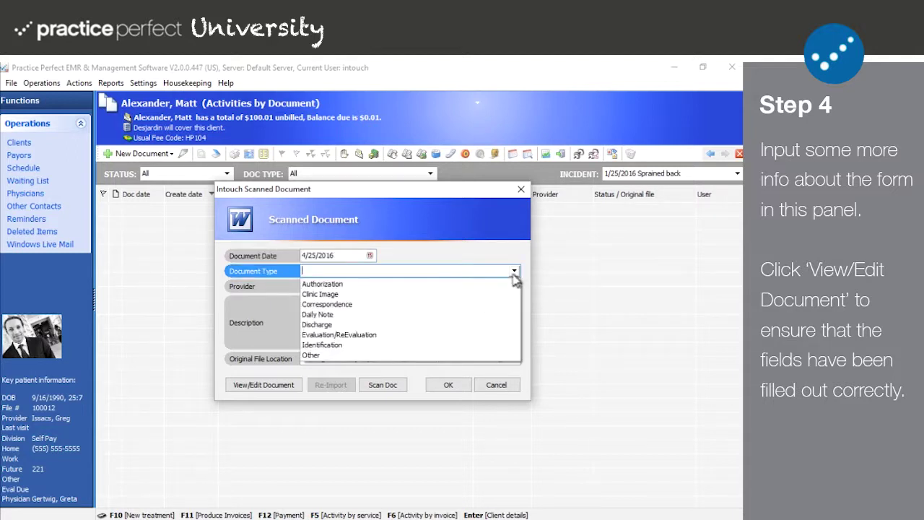
pyautogui.click(514, 272)
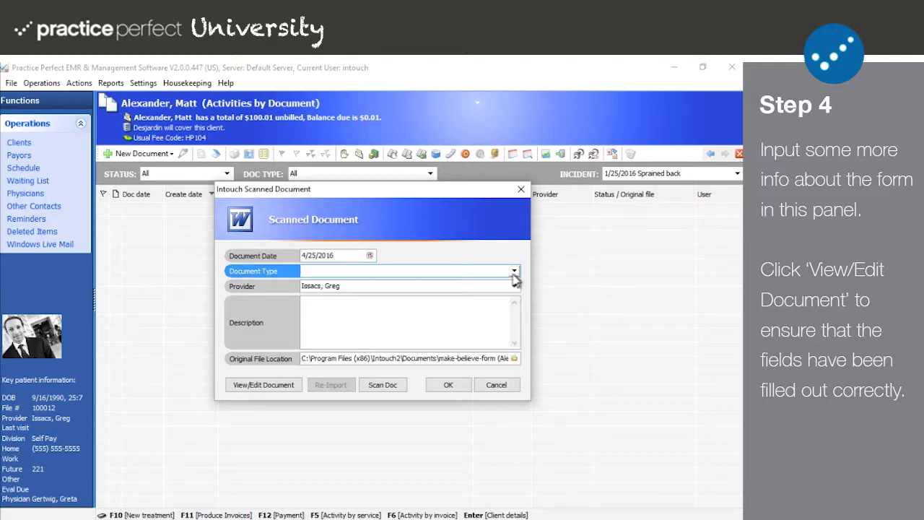
# Keep the preset provider for the scanned document and enter a short description stating that it holds info about the client.
pyautogui.click(514, 286)
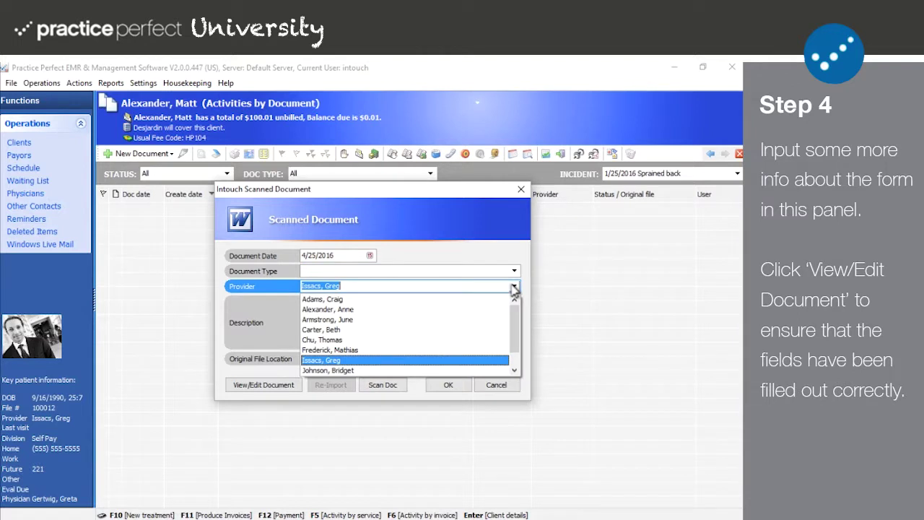
pyautogui.click(514, 288)
pyautogui.click(487, 313)
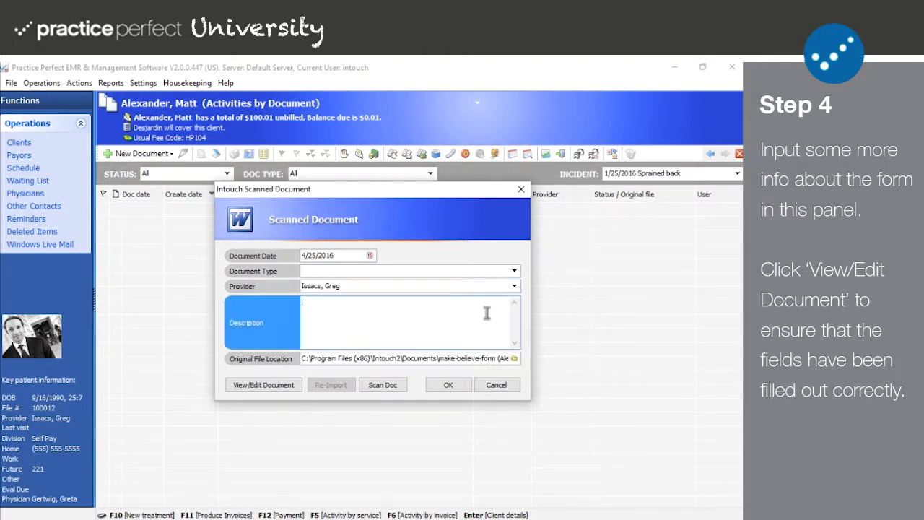
pyautogui.write('Info about Matt.')
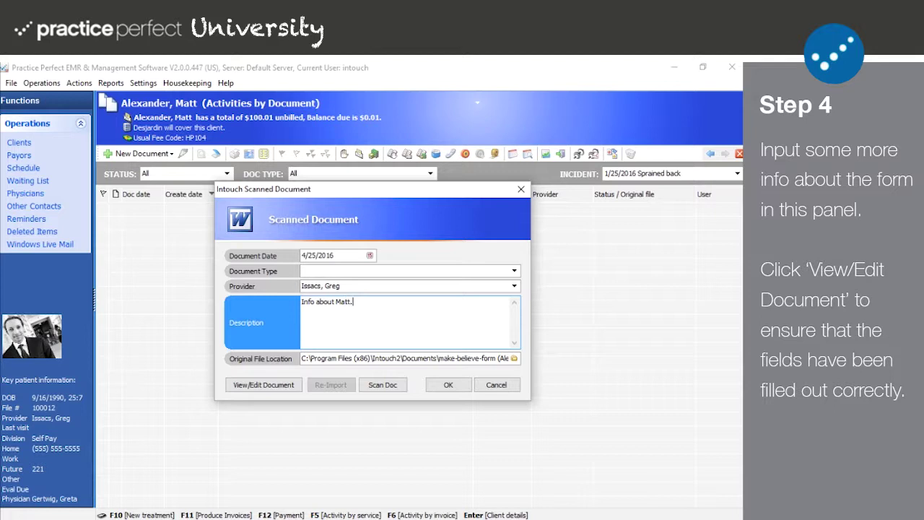
# Open the generated form in Word to check its filled-in fields, close it, and save the document record to the client's activities.
pyautogui.click(284, 387)
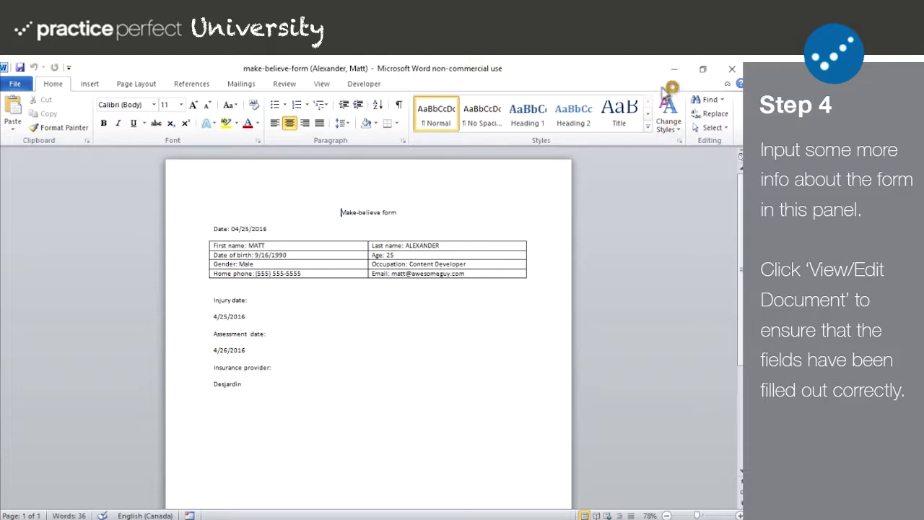
pyautogui.click(732, 70)
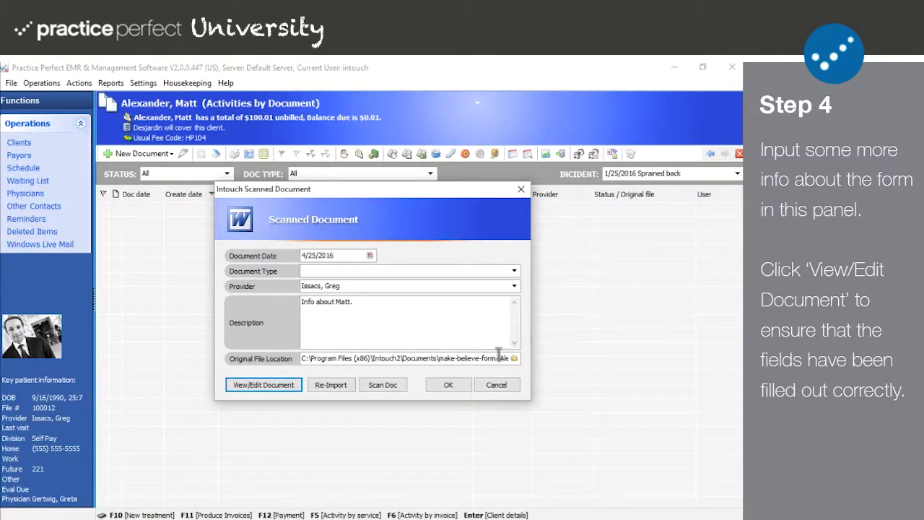
pyautogui.click(448, 383)
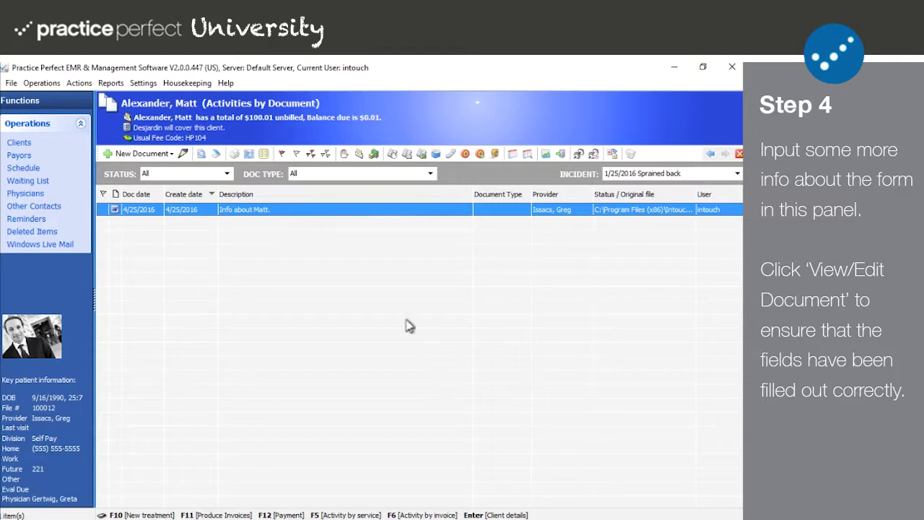
# Reopen the stored form's record from the client's document list to review its details, and close it without changes.
pyautogui.doubleClick(147, 214)
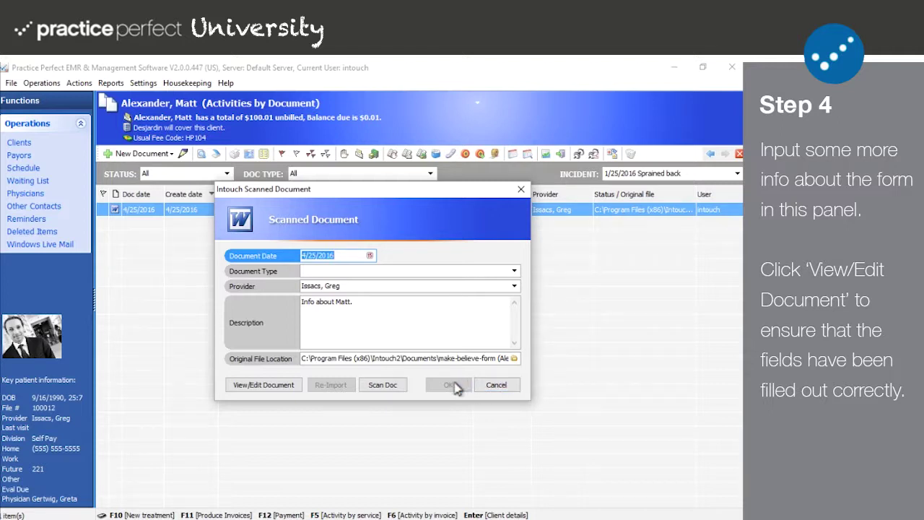
pyautogui.click(497, 386)
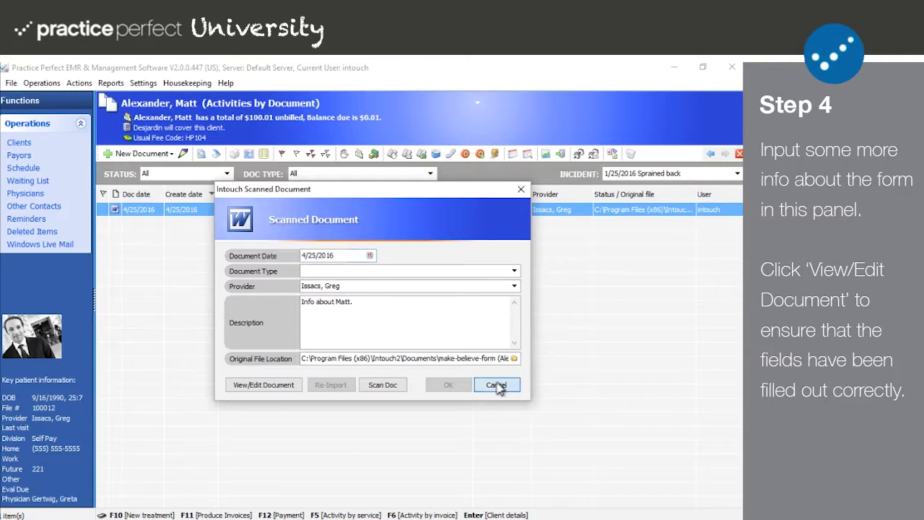